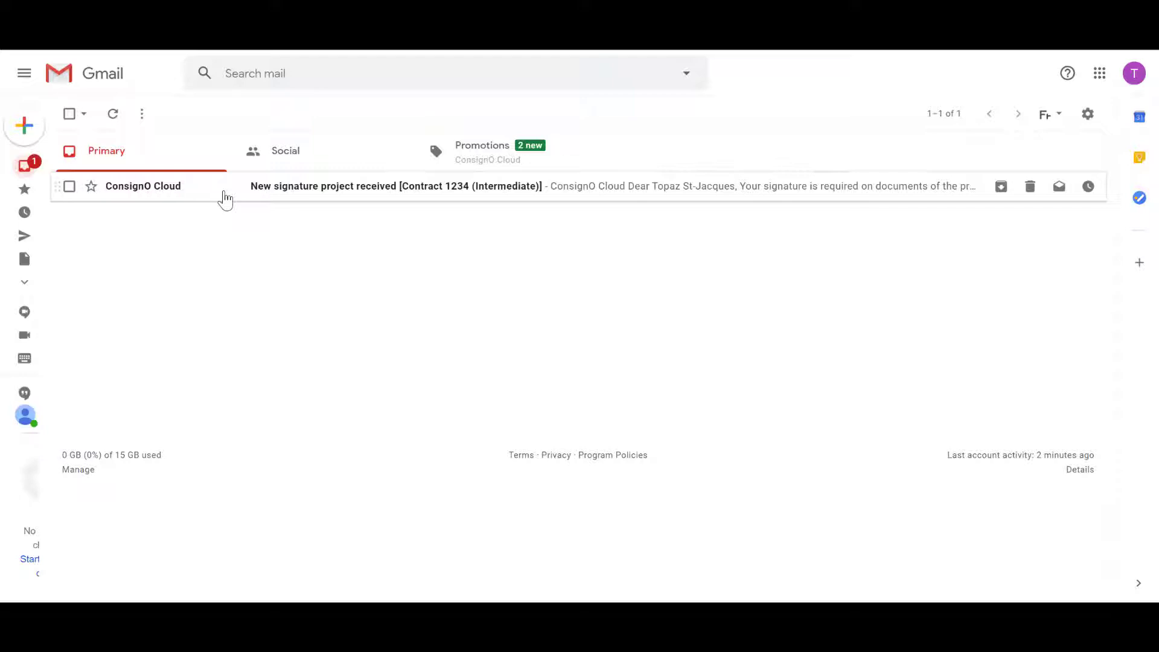
Open the ConsignO Cloud Contract 1234 email in Gmail and follow its sign-in link.
left_click(225, 198)
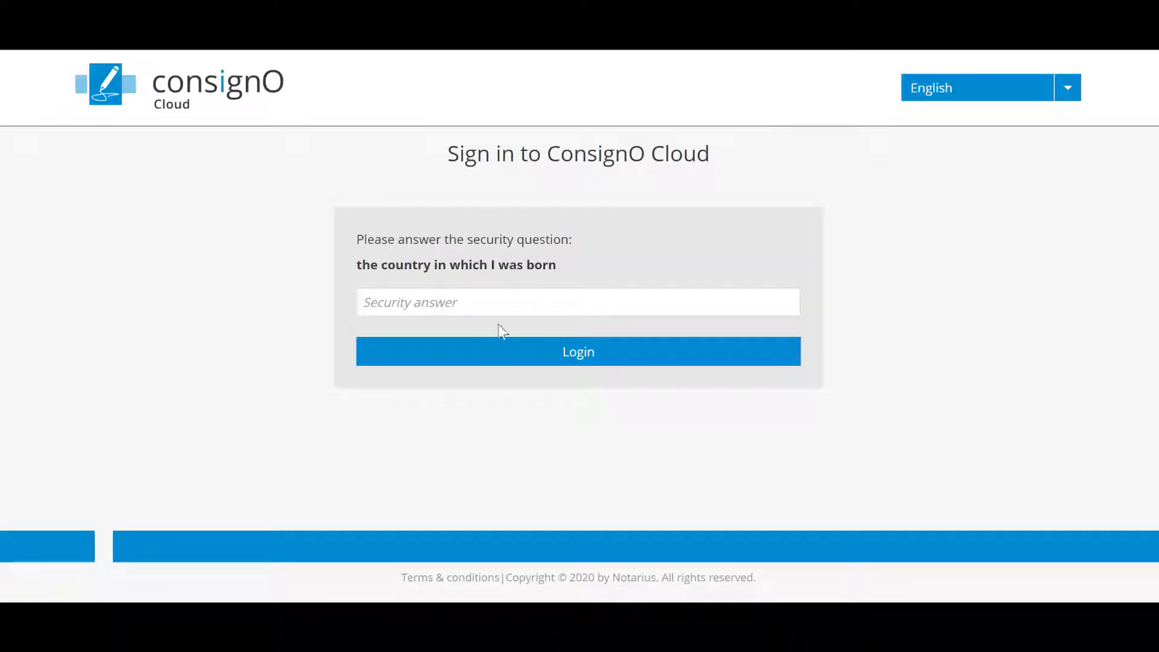
Sign in to ConsignO Cloud by answering the birth-country security question.
left_click(526, 313)
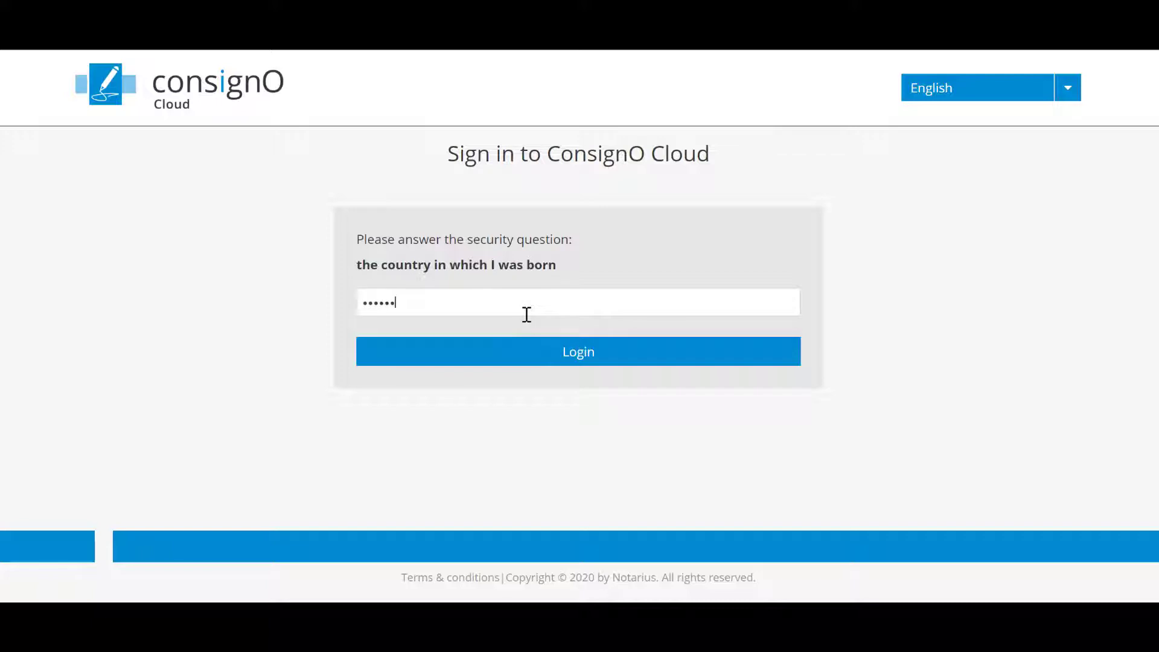
left_click(561, 352)
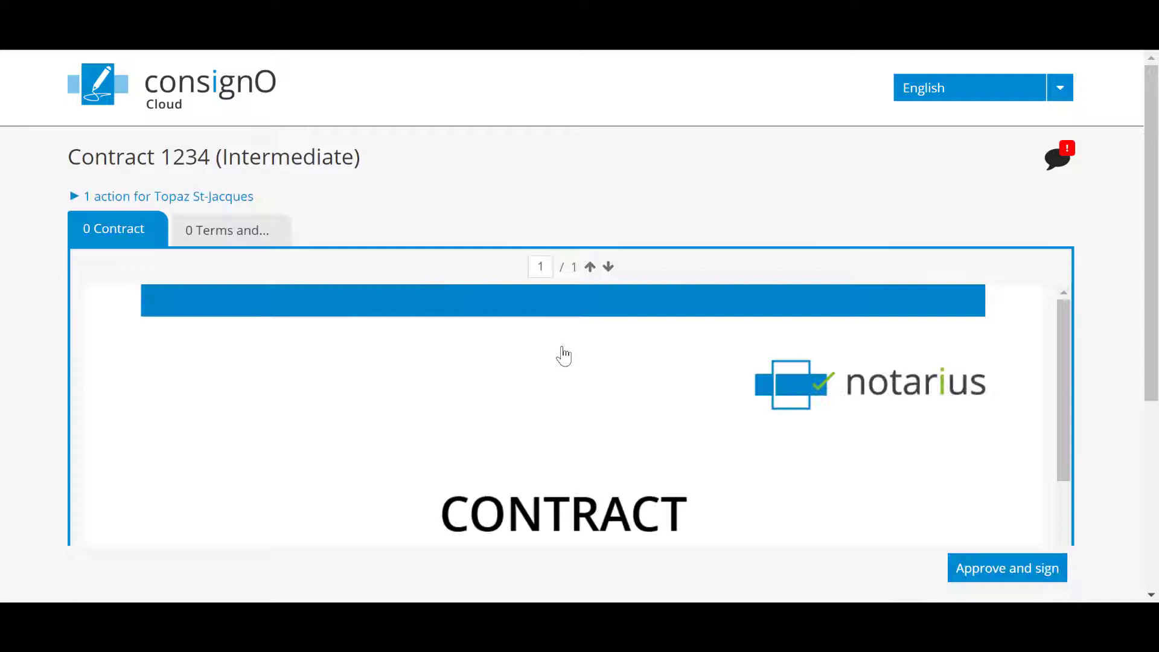
Approve and sign Contract 1234 (Intermediate) at its signature block.
scroll(564, 356, "down", 5)
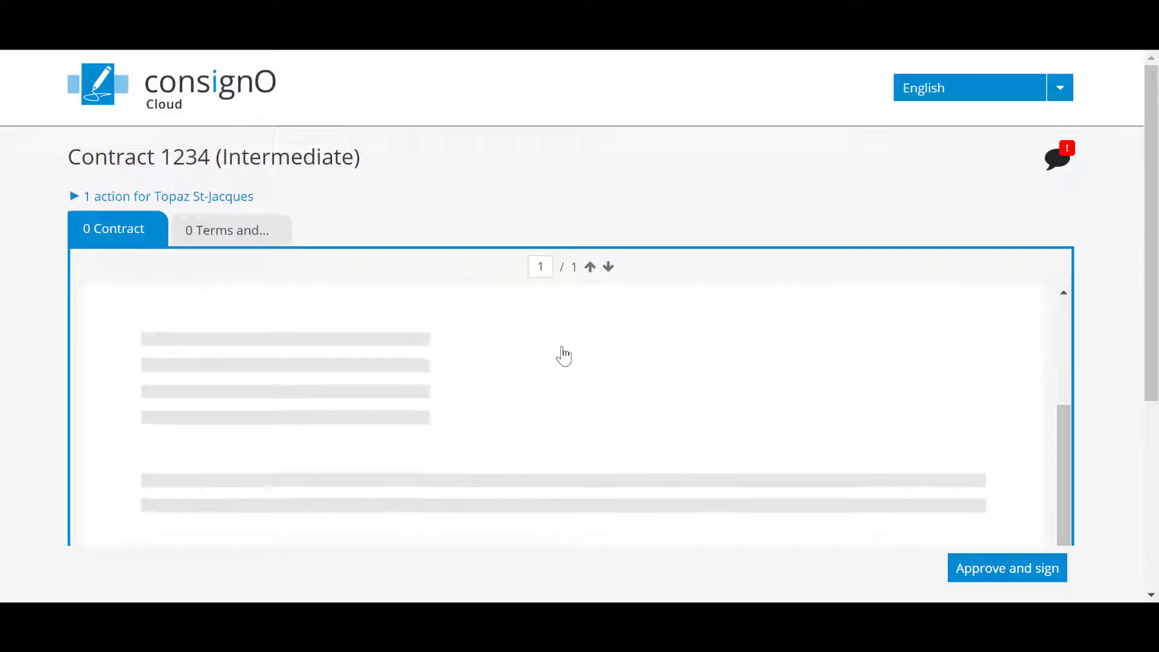
scroll(564, 356, "down", 10)
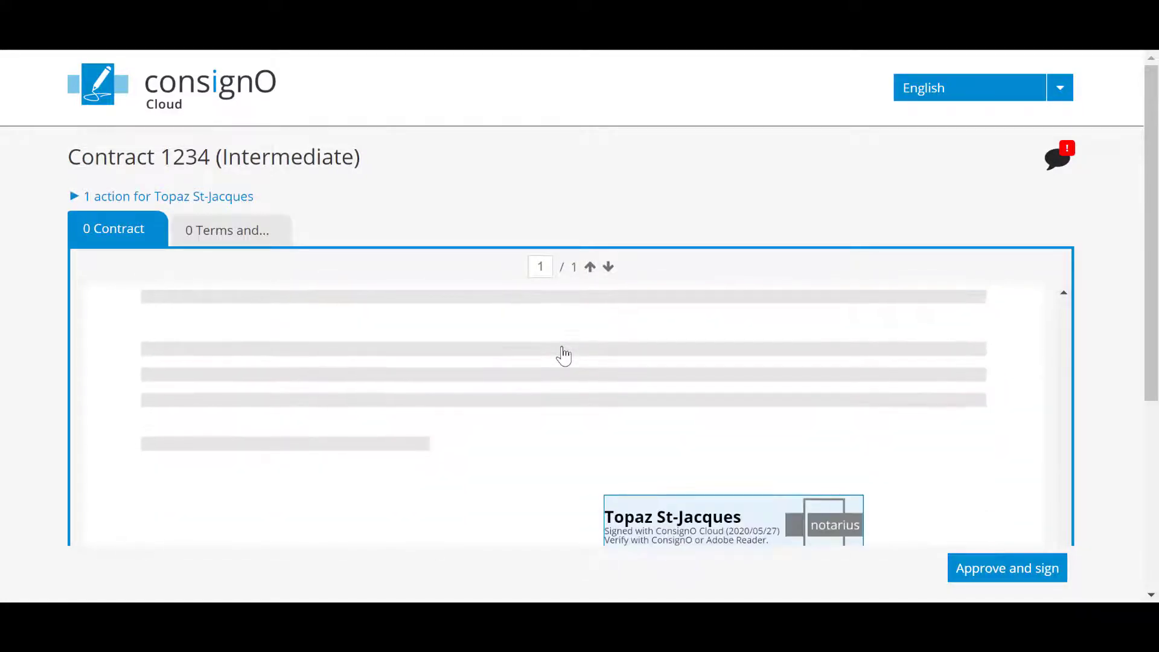
scroll(563, 356, "down", 5)
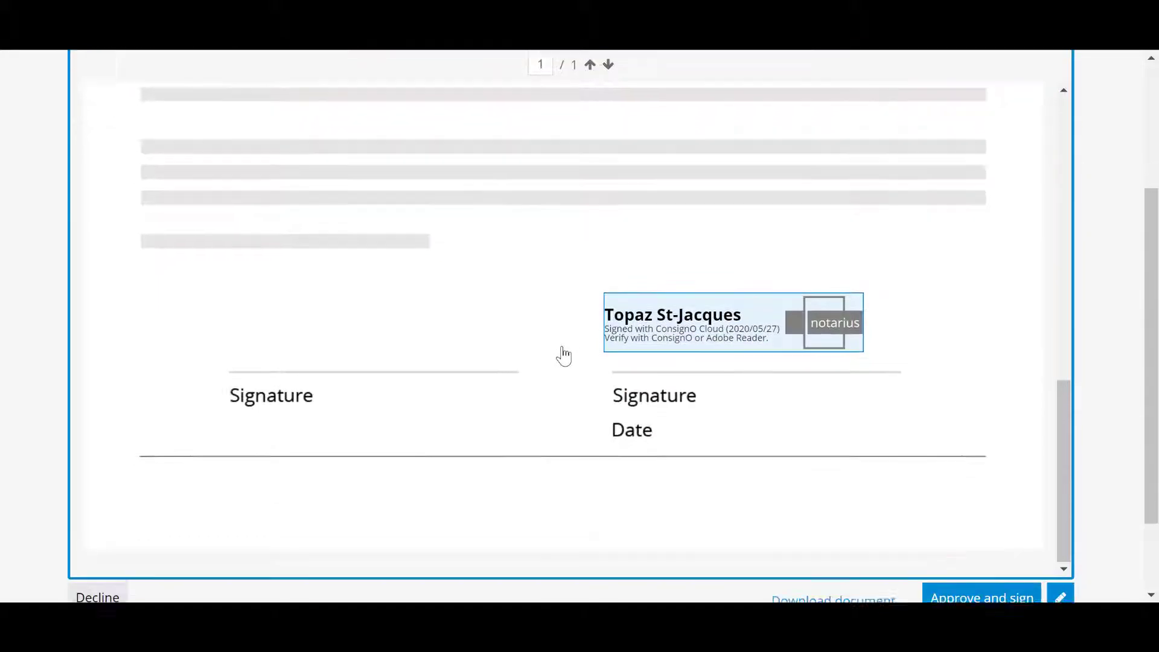
scroll(563, 356, "down", 3)
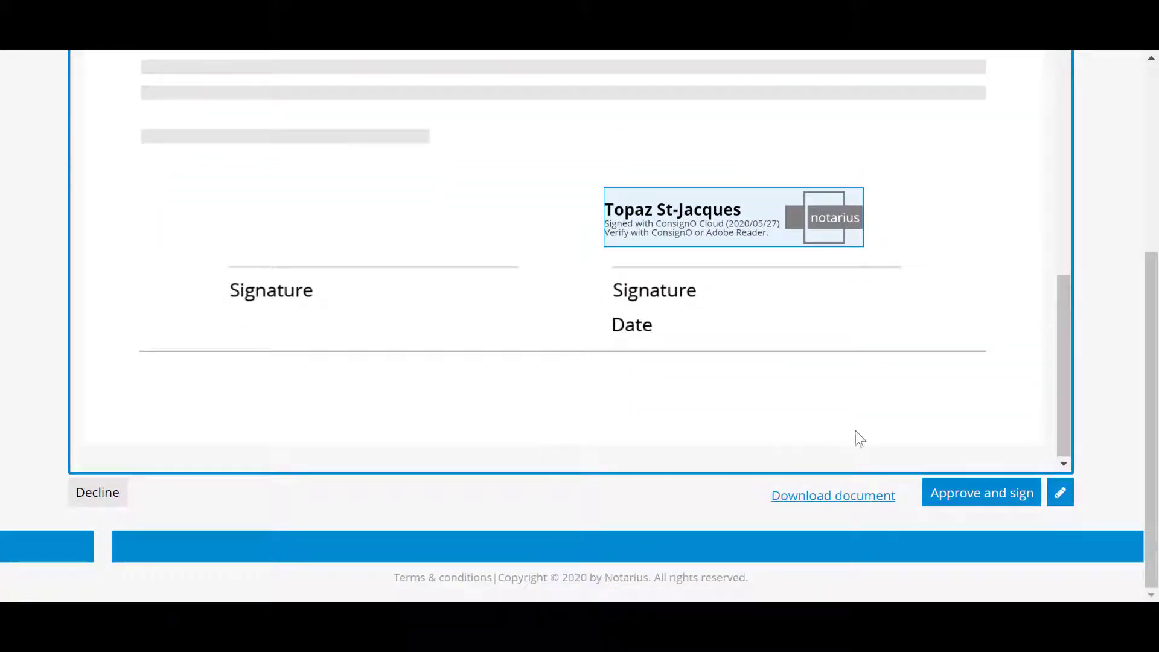
left_click(960, 500)
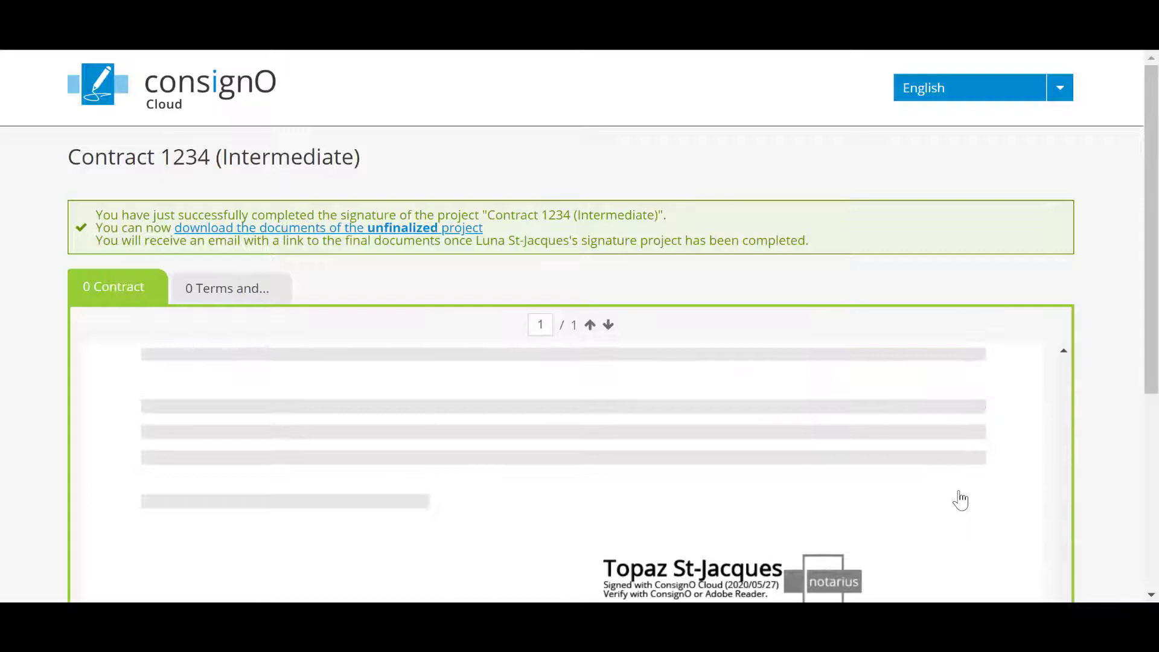
Scroll My projects to find Contract 1234 (Intermediate) at 1 of 3 signatures.
scroll(961, 501, "down", 4)
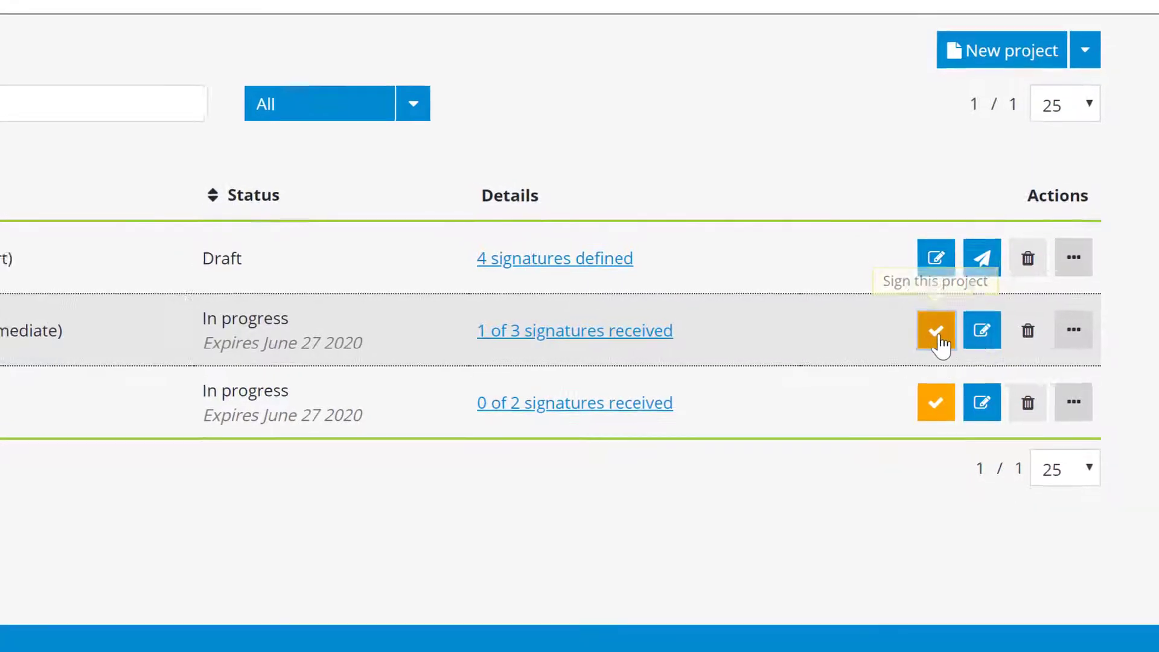
Enter 'Candle and Candles' as the Terms' Name of the Company, then approve and sign.
left_click(938, 333)
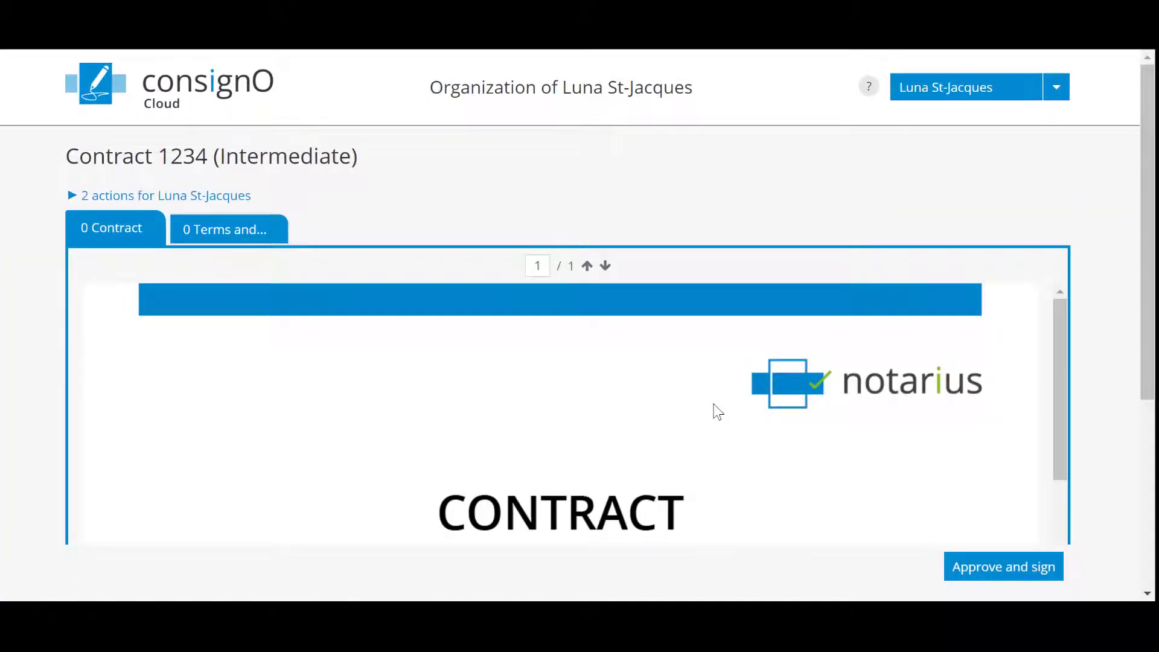
scroll(715, 406, "down", 10)
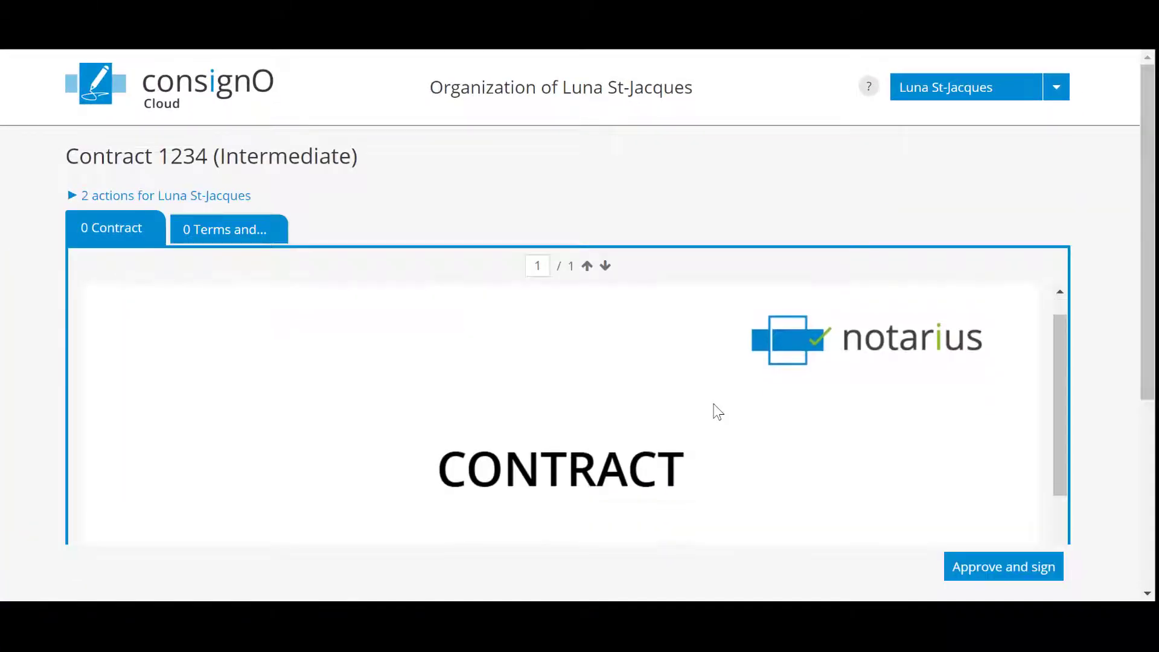
left_click(222, 236)
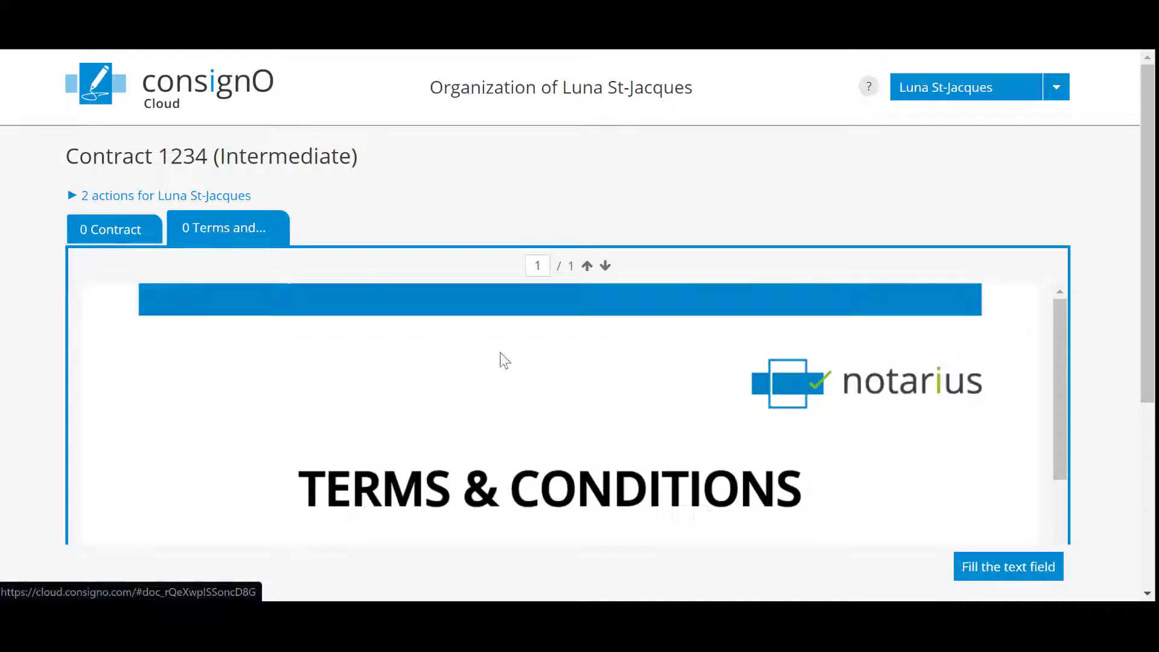
scroll(611, 420, "down", 5)
left_click(525, 375)
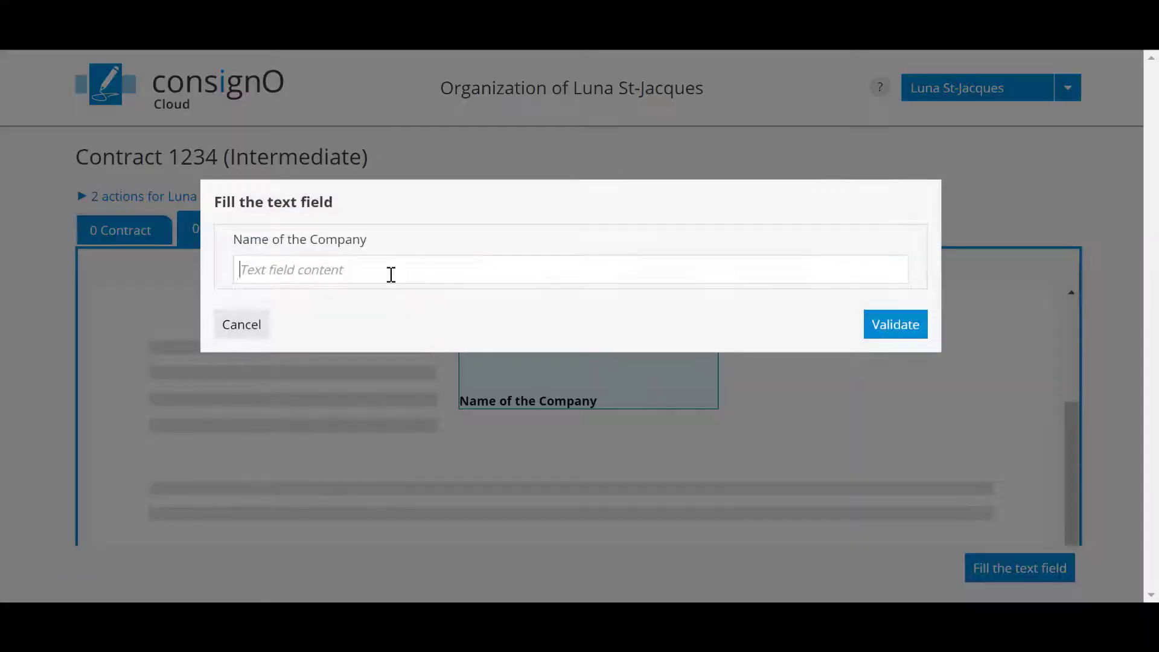
type("Candle and Candles")
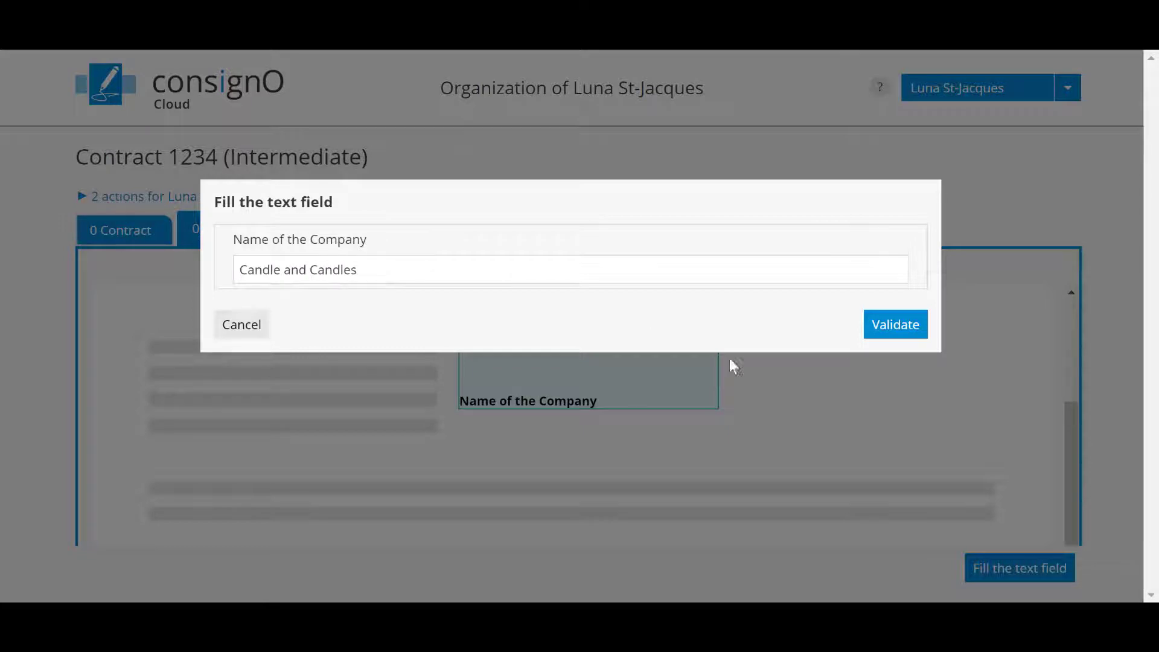
left_click(896, 327)
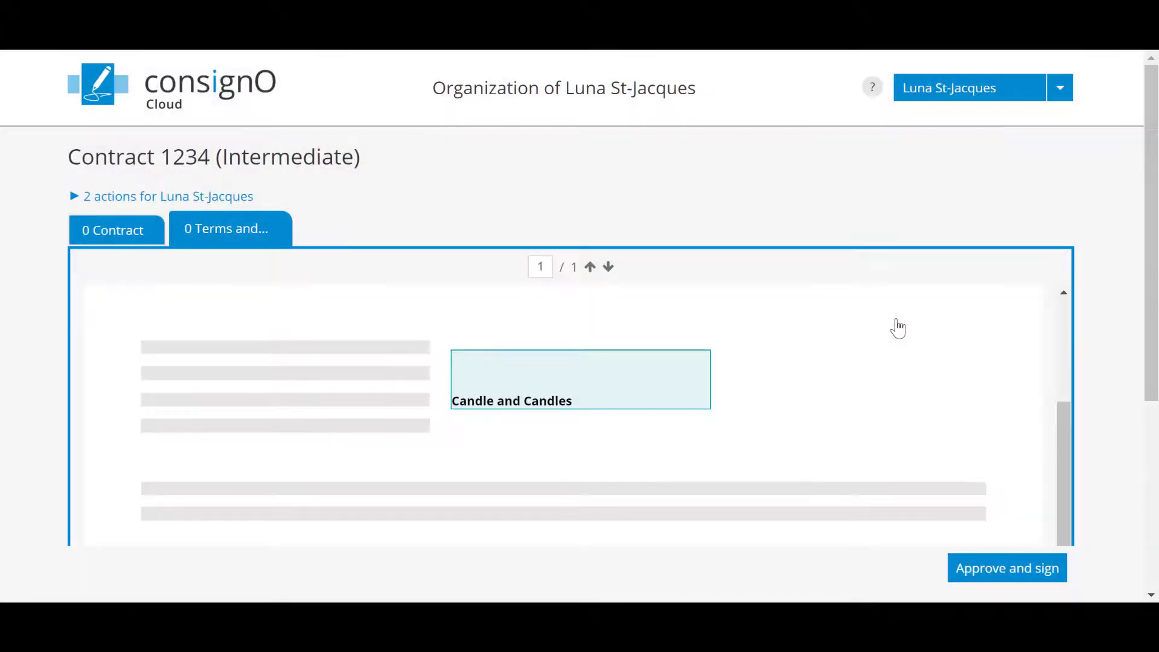
left_click(985, 574)
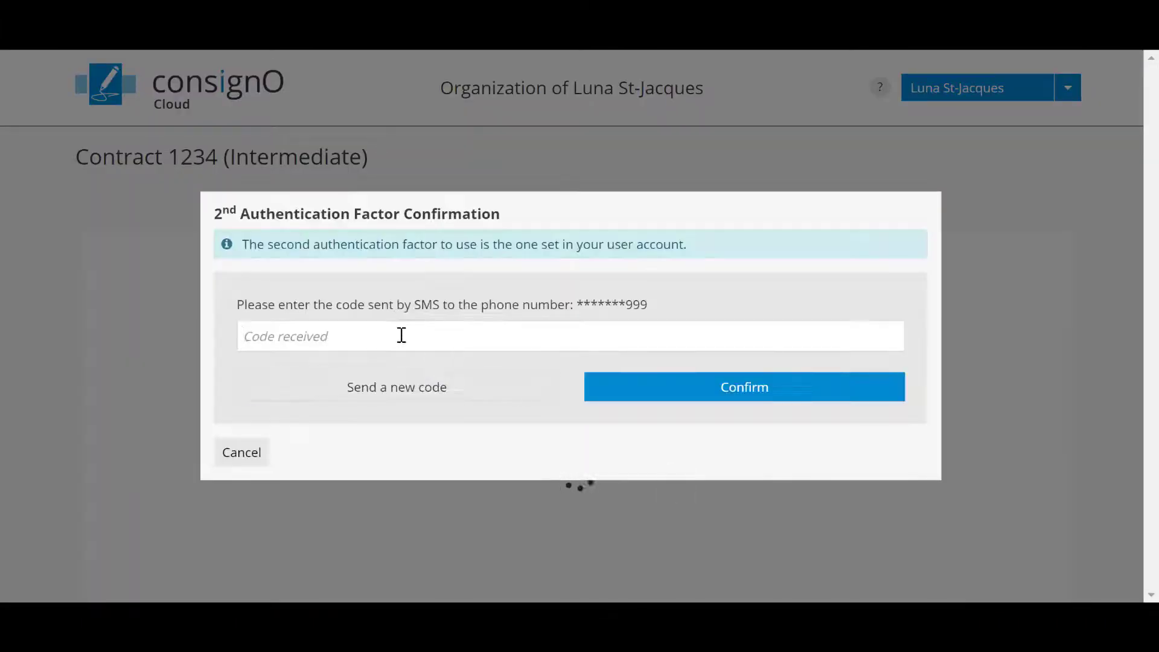
Confirm signing with the SMS verification code.
left_click(402, 335)
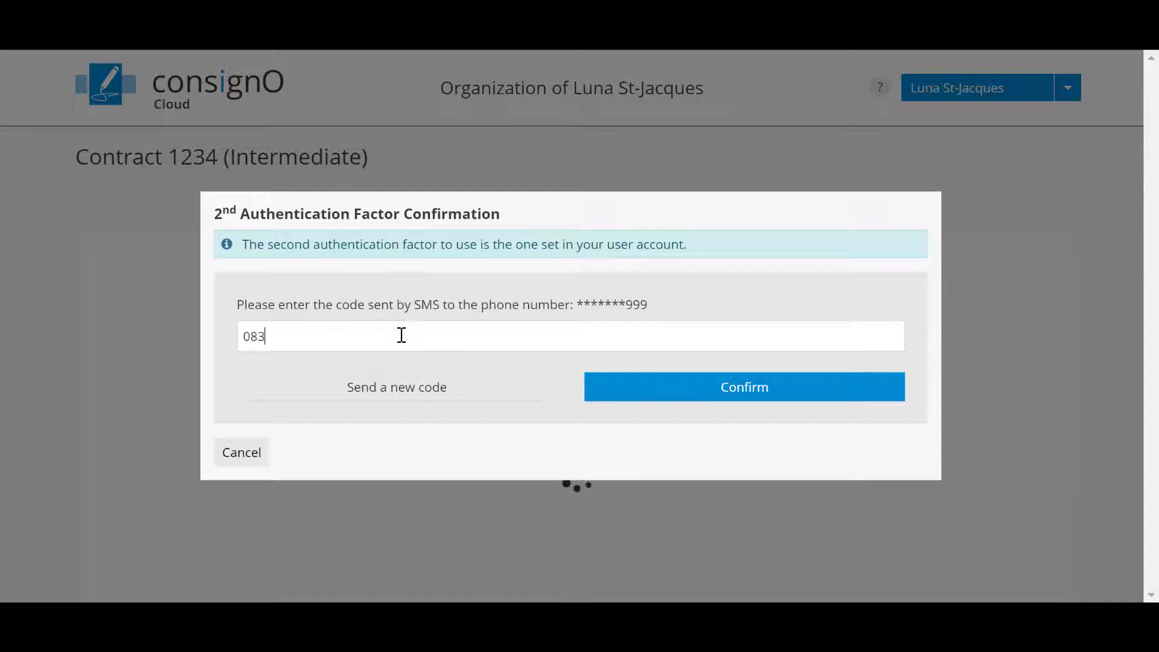
left_click(674, 393)
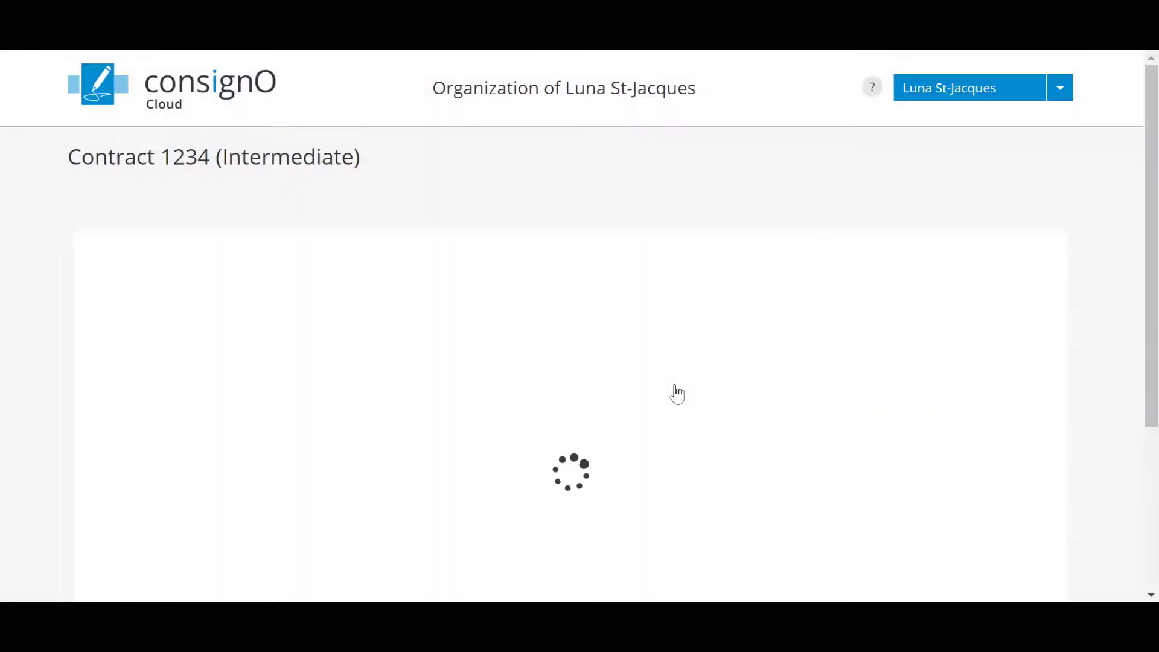
Approve and sign the 0 Contract document to complete the project.
left_click(134, 289)
scroll(565, 444, "down", 10)
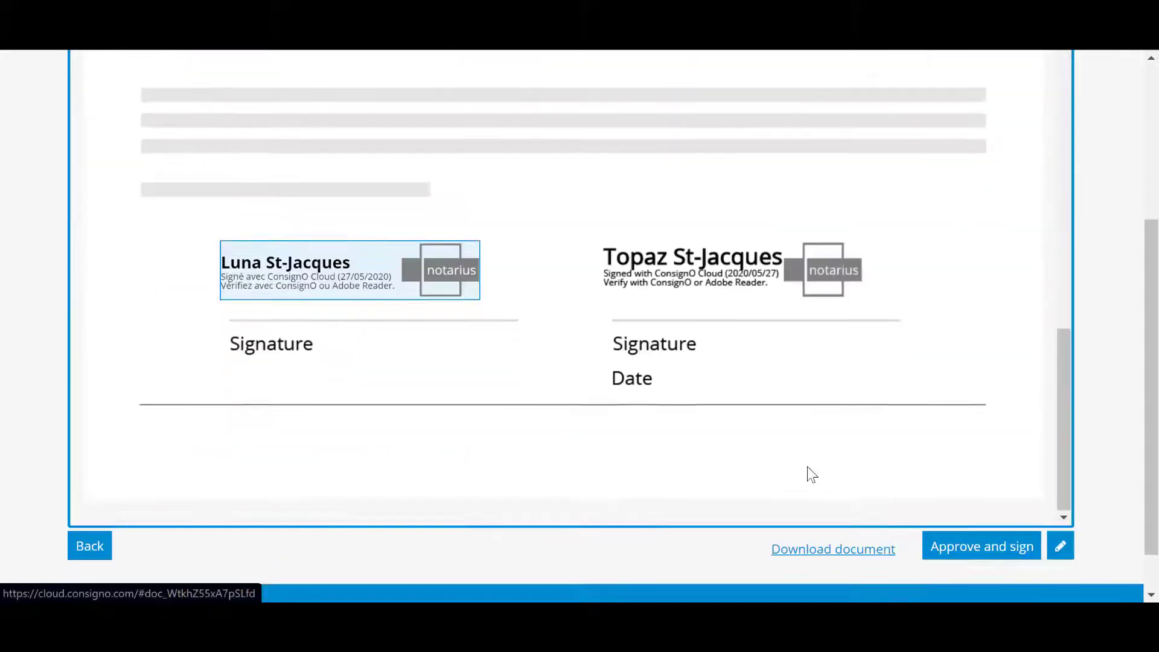
left_click(1013, 552)
scroll(769, 459, "down", 8)
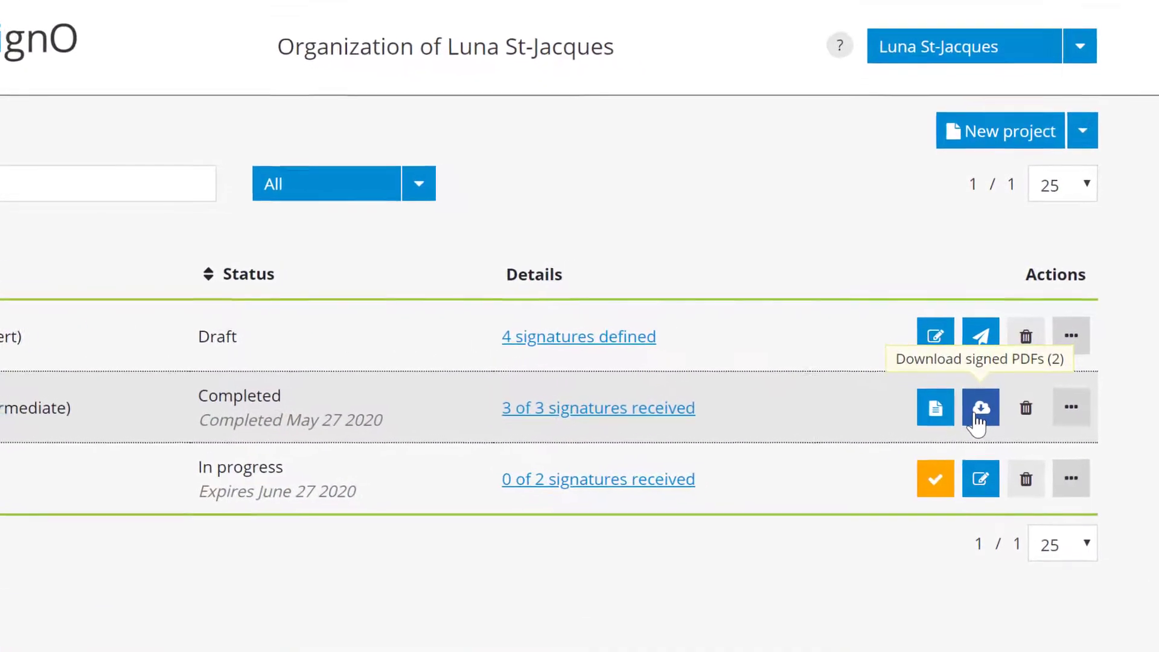
Download the Intermediate project's two signed PDFs from My projects.
left_click(977, 415)
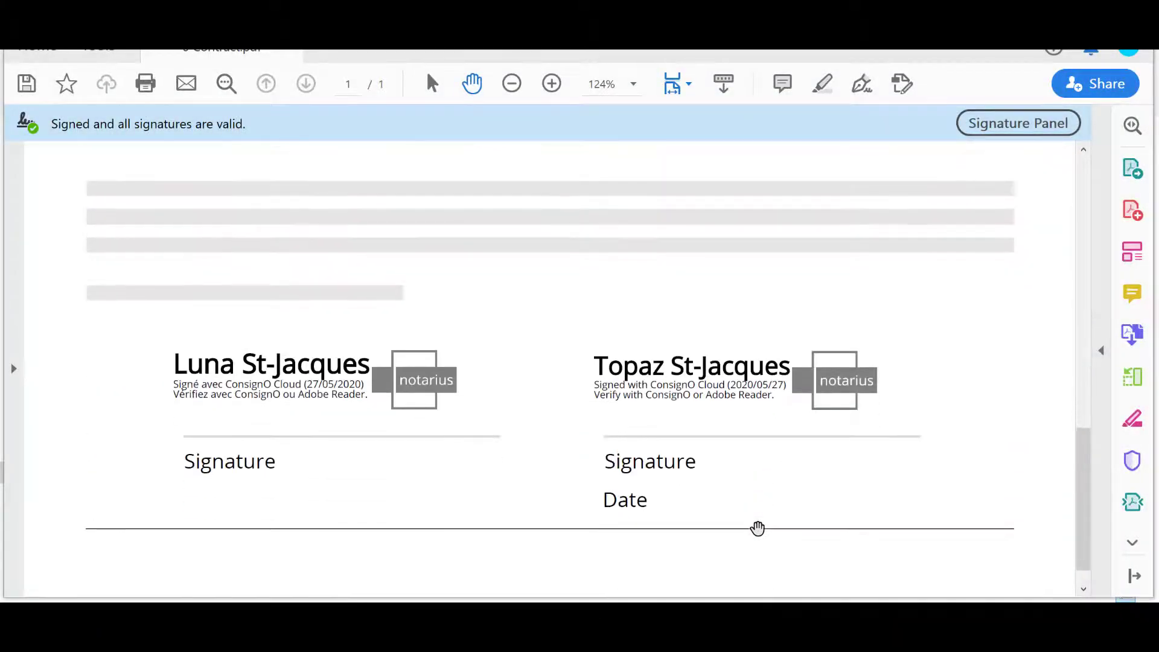
Expand signature revisions Rev. 1 and Rev. 2 in Acrobat's Signatures pane to check validity.
left_click(14, 342)
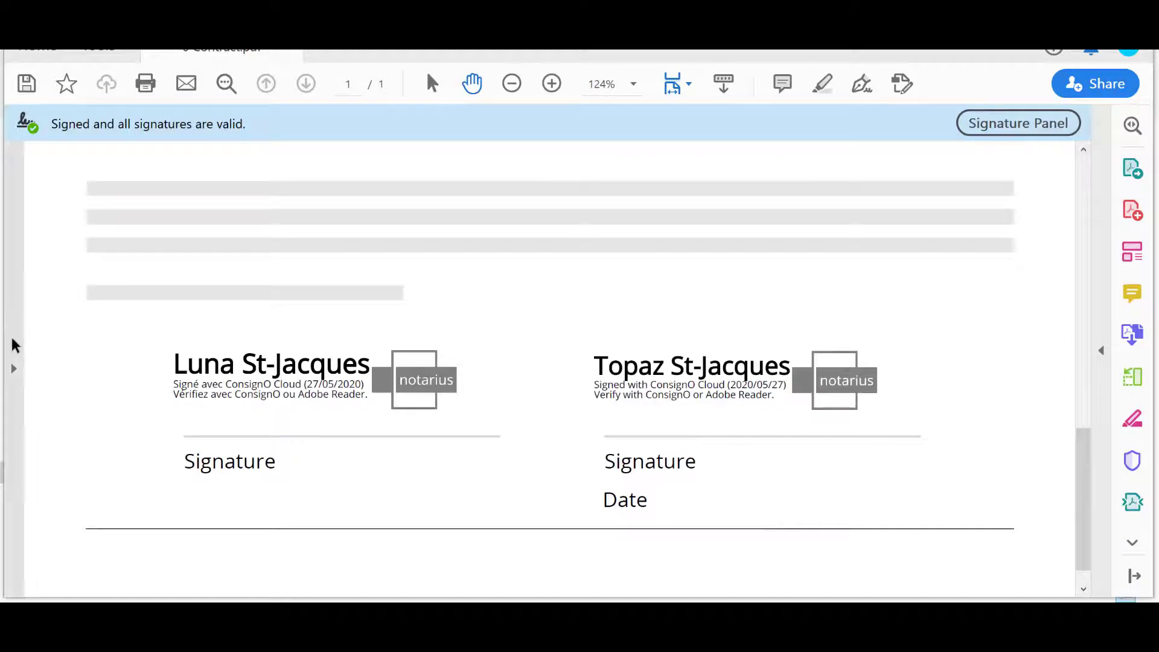
left_click(23, 254)
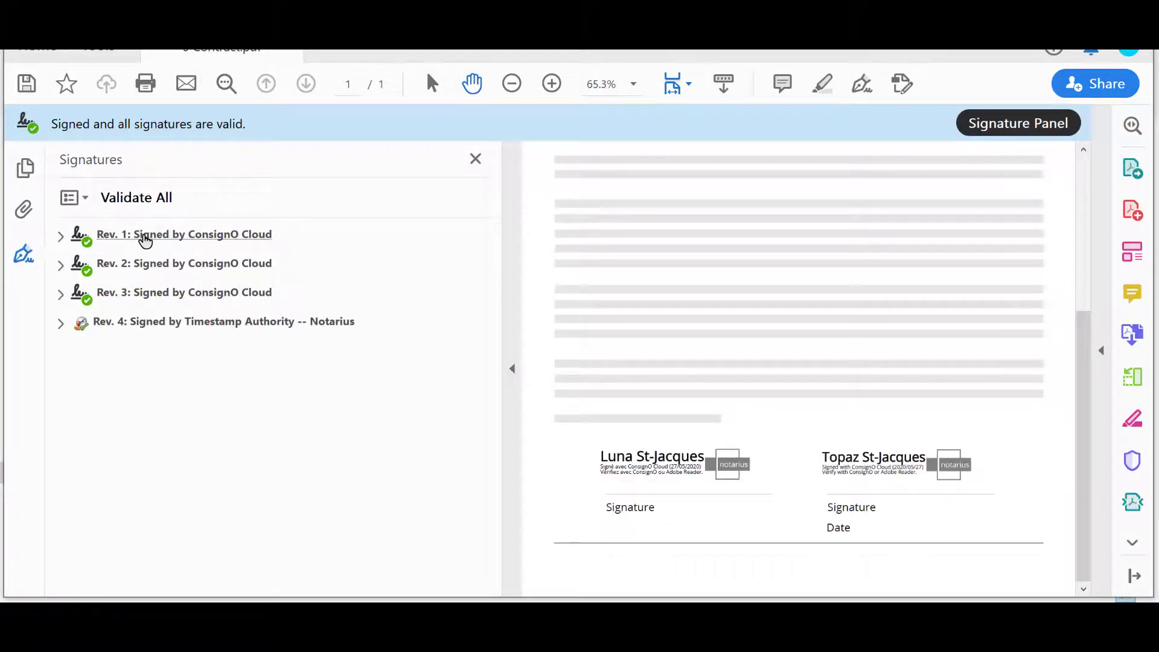
double_click(144, 240)
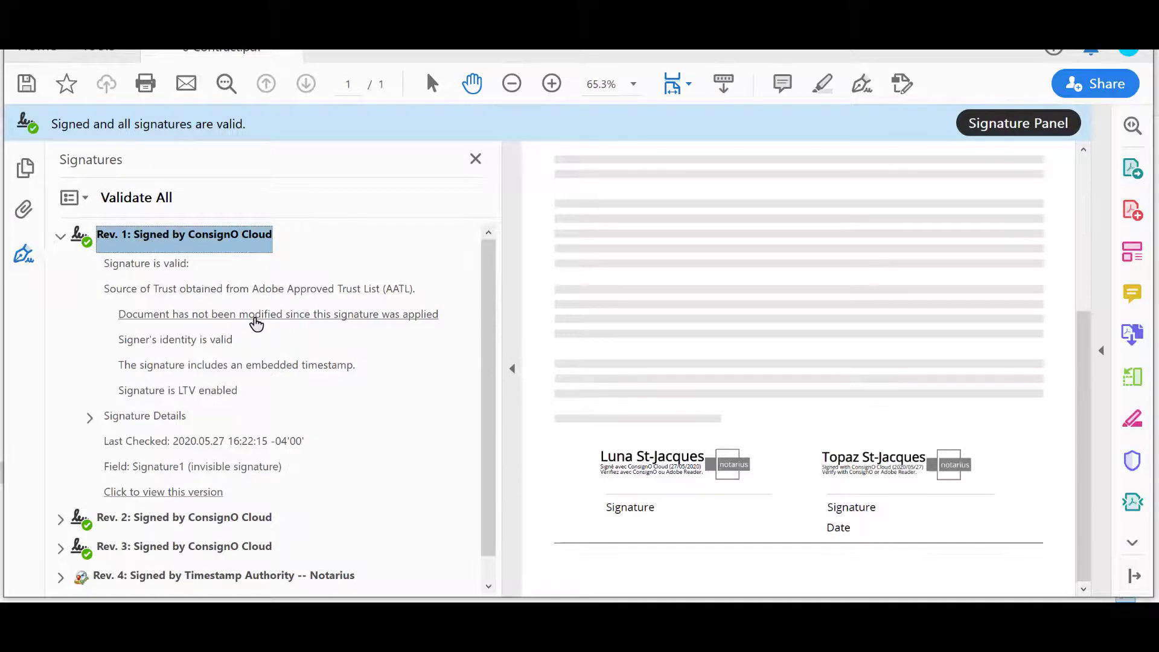
scroll(260, 307, "down", 1)
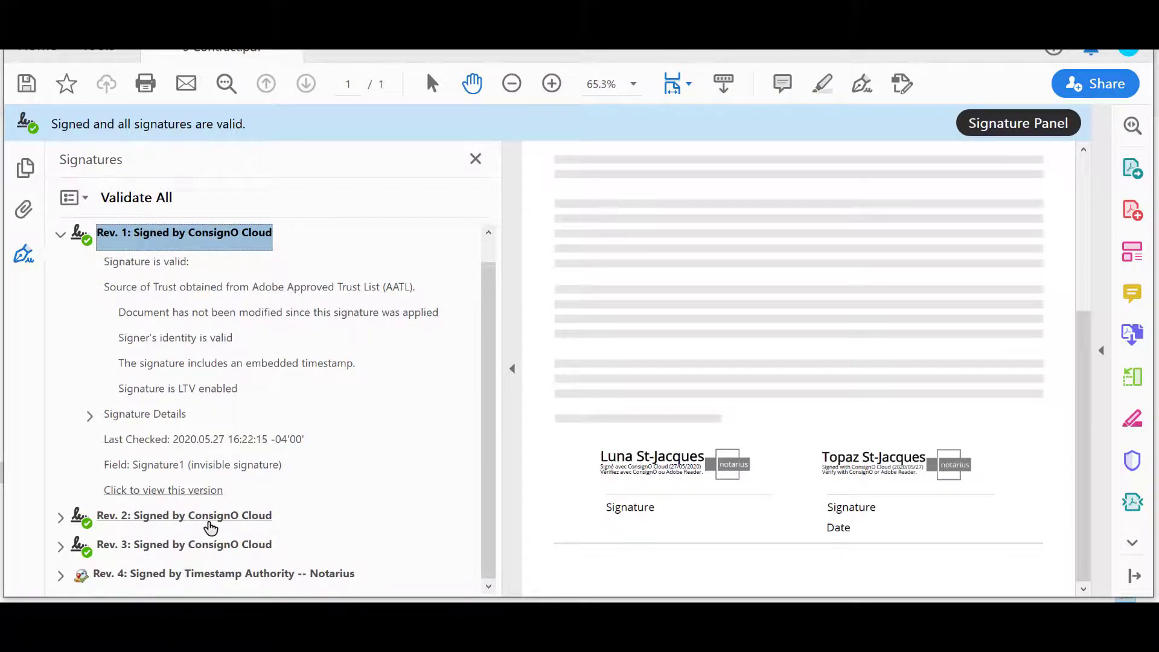
double_click(208, 520)
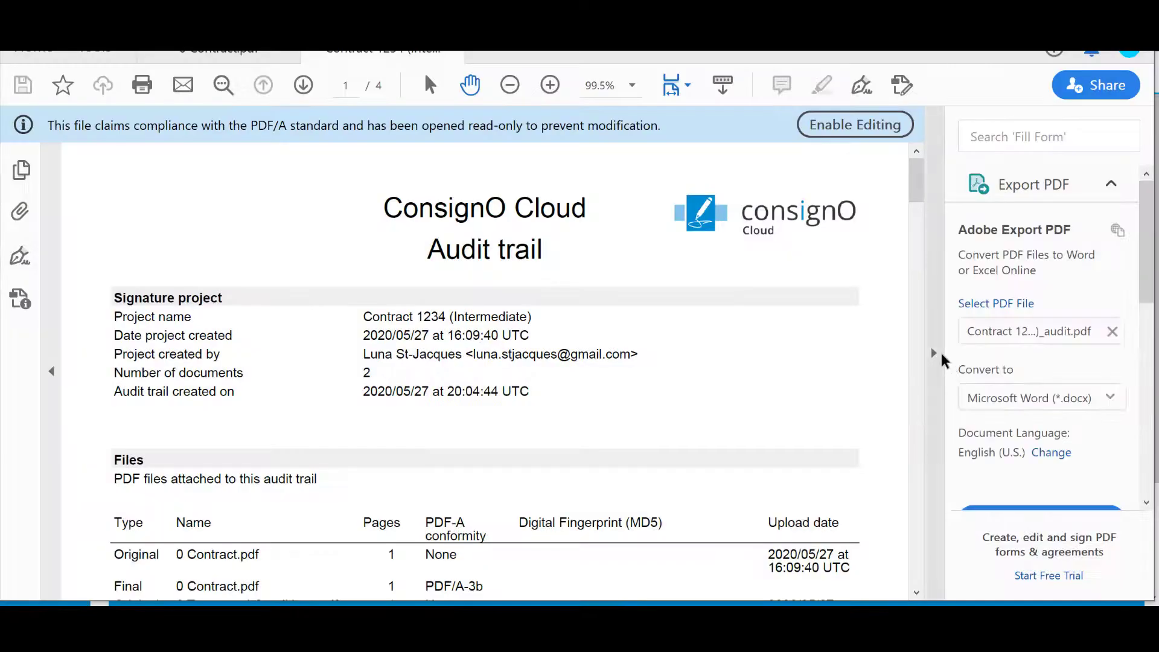
Scroll through the audit trail with the tools pane collapsed and list its four attachments.
left_click(934, 353)
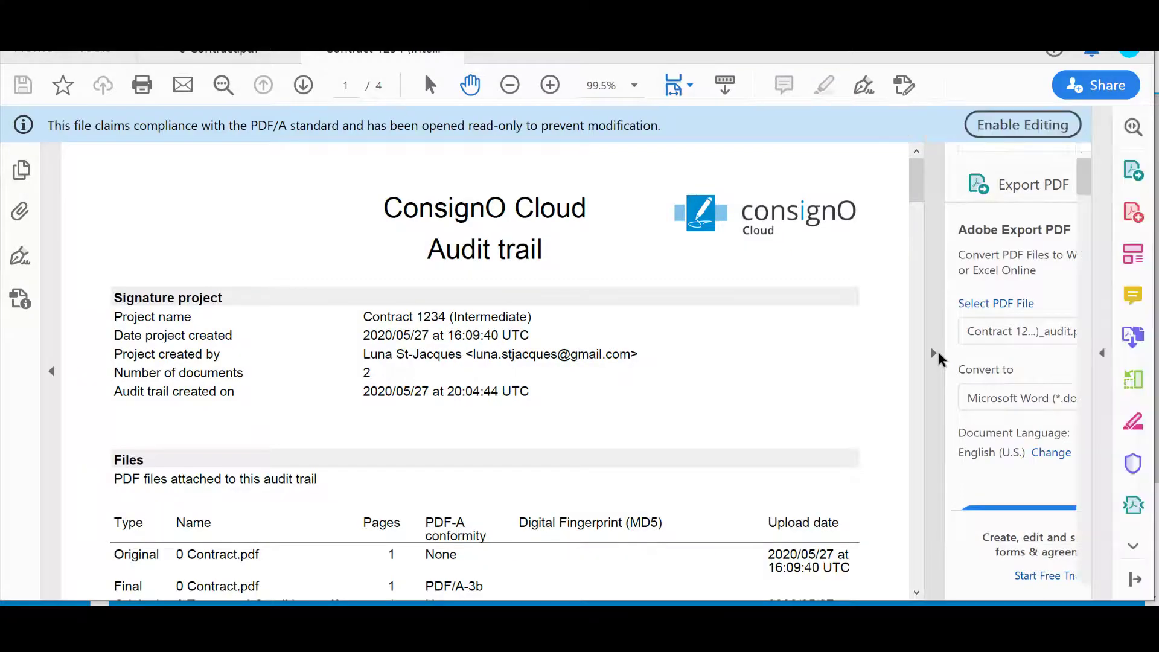
scroll(515, 472, "down", 5)
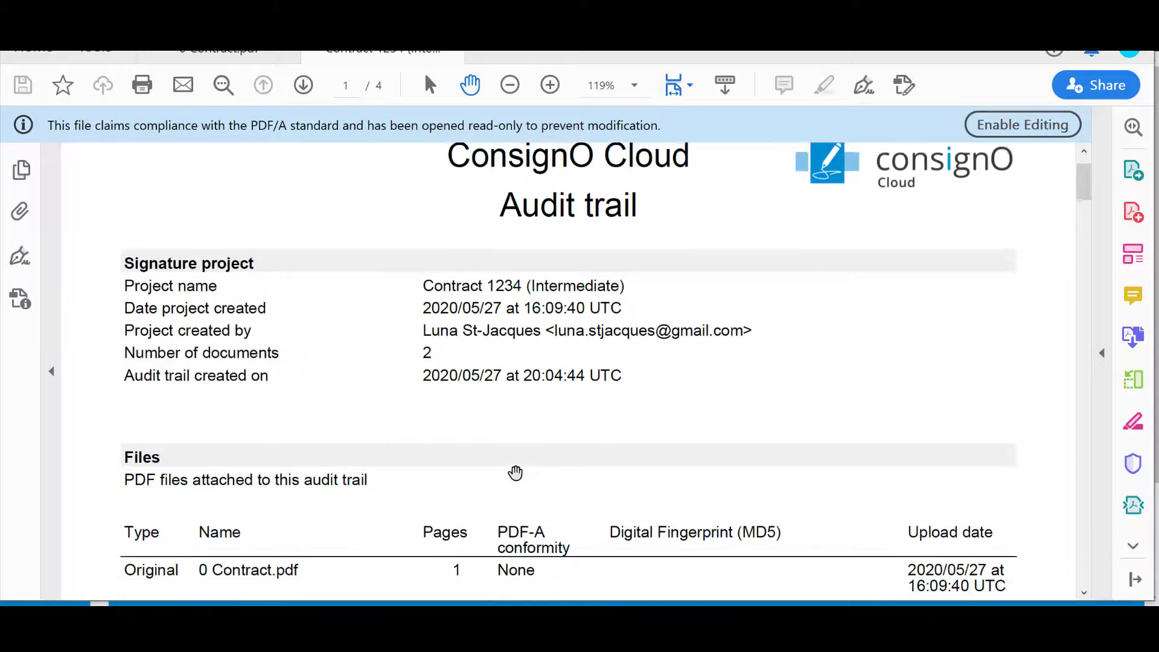
scroll(515, 472, "down", 8)
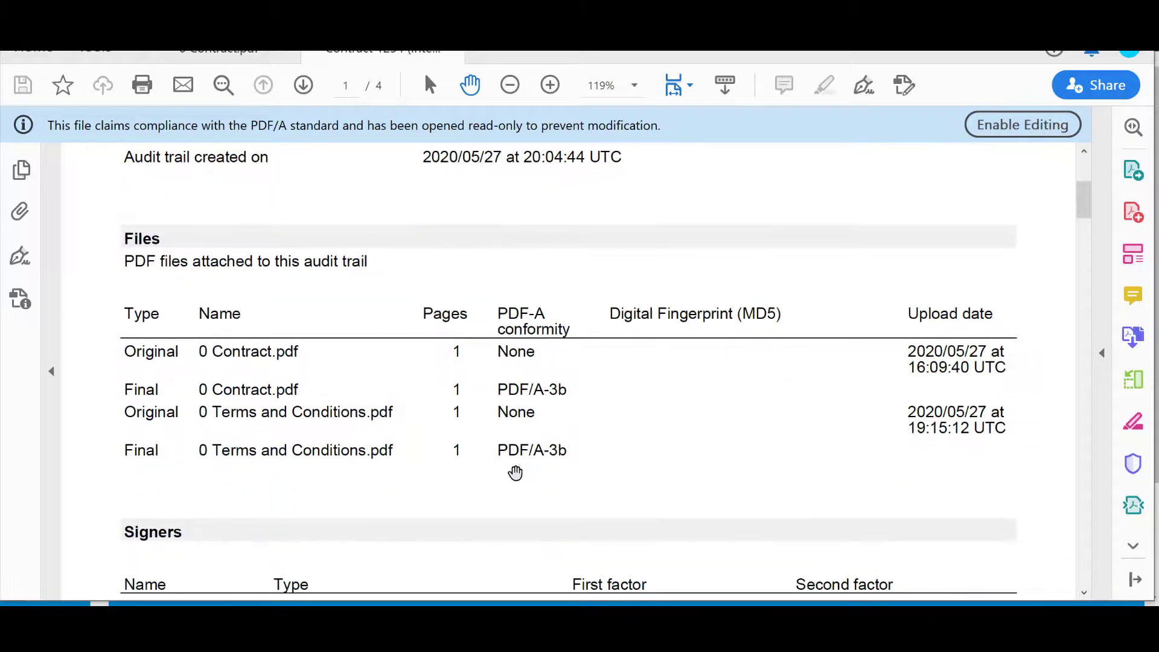
scroll(515, 472, "down", 6)
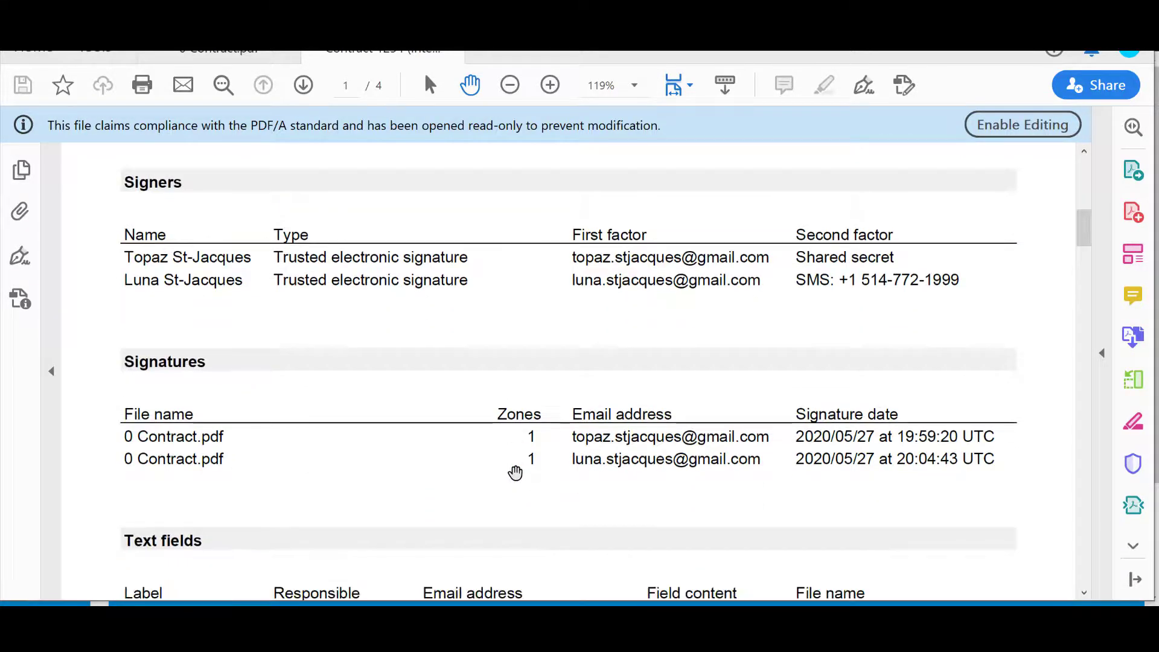
scroll(515, 472, "down", 2)
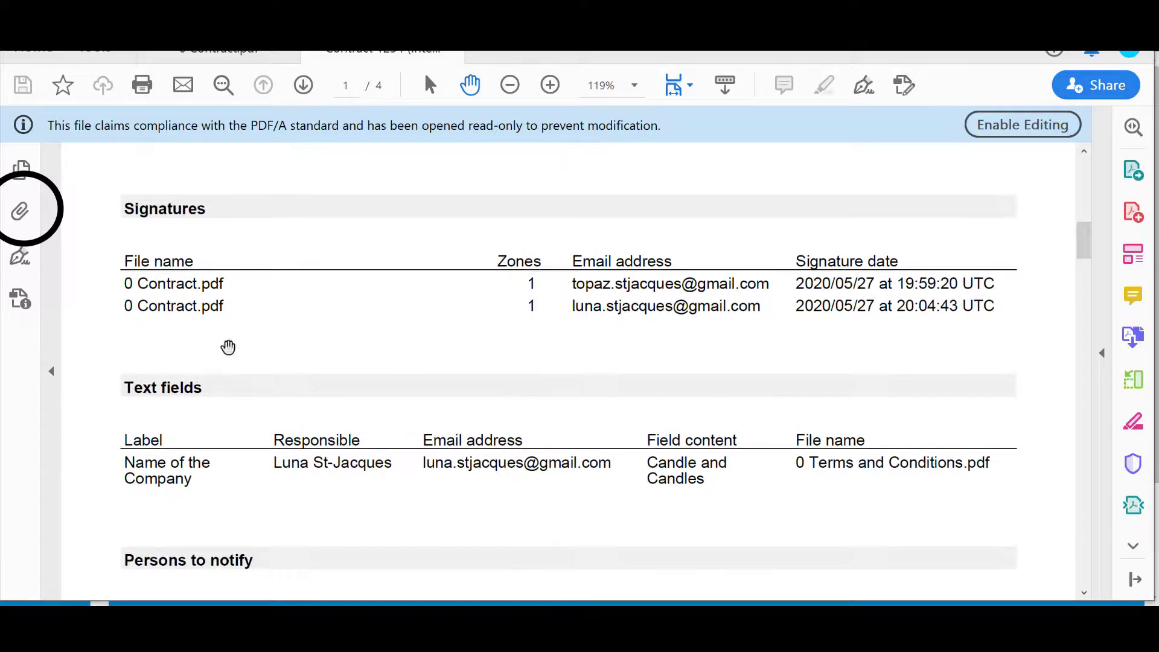
left_click(20, 212)
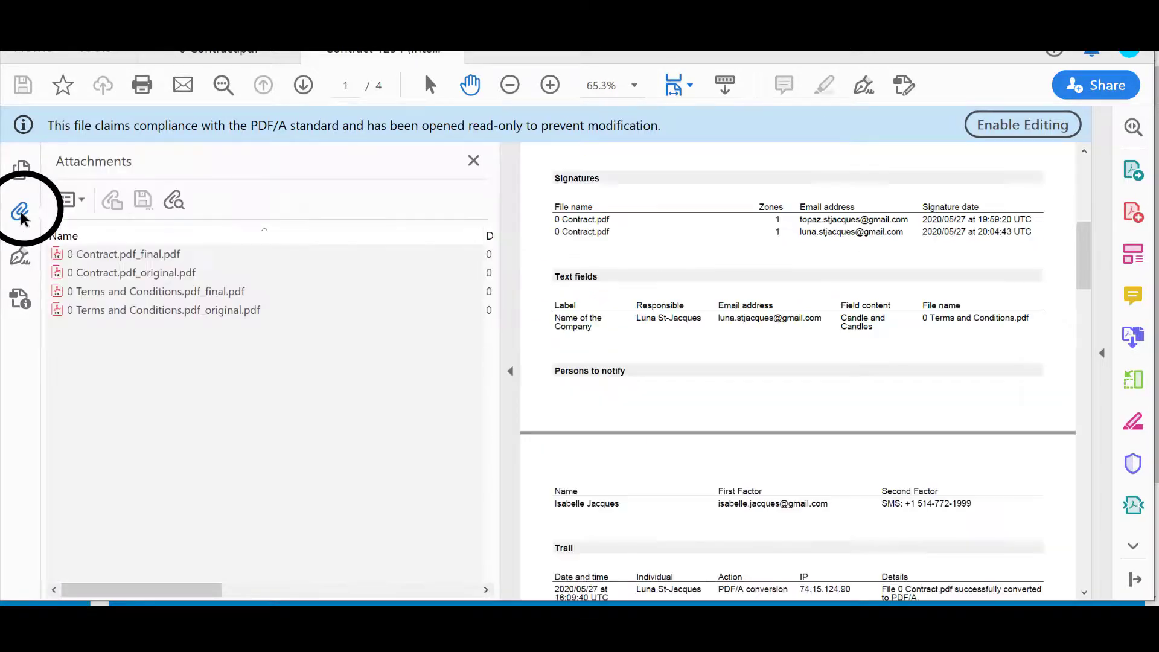